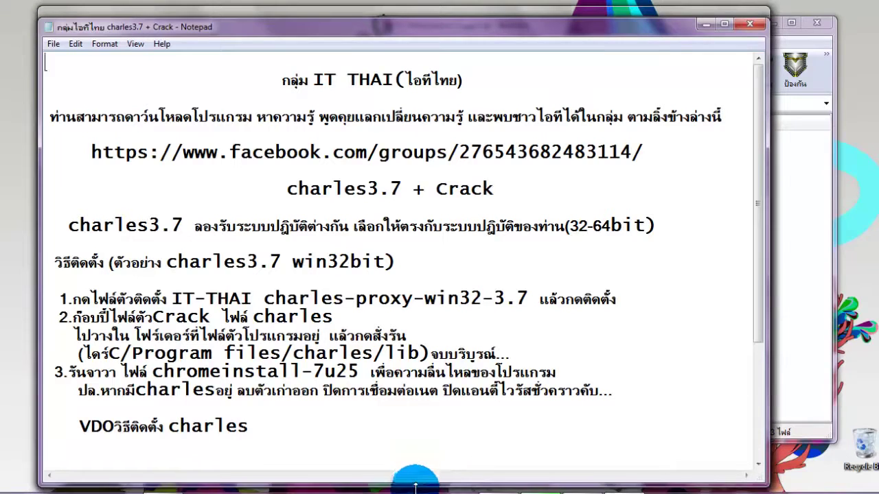
# Step: Review the Charles 3.7 text file, highlighting its title, the win32bit heading and the numbered installation instructions, and minimize the file
pyautogui.doubleClick(414, 484)
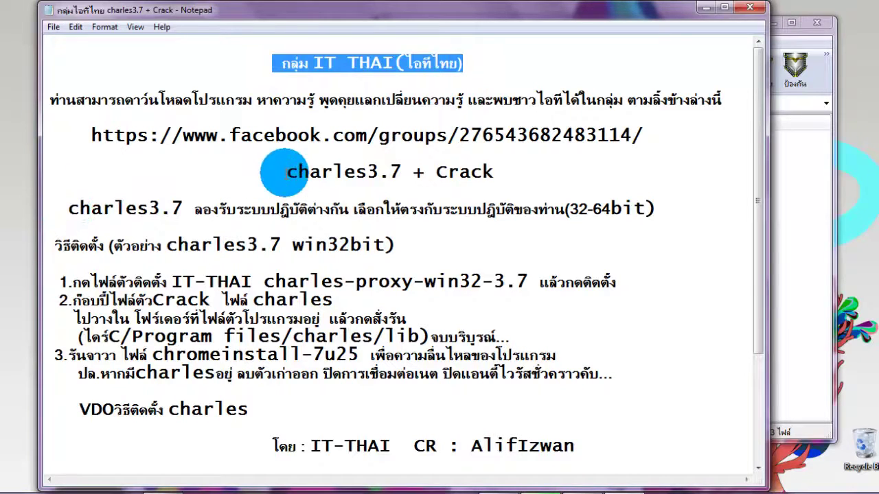
pyautogui.moveTo(285, 172); pyautogui.dragTo(514, 172)
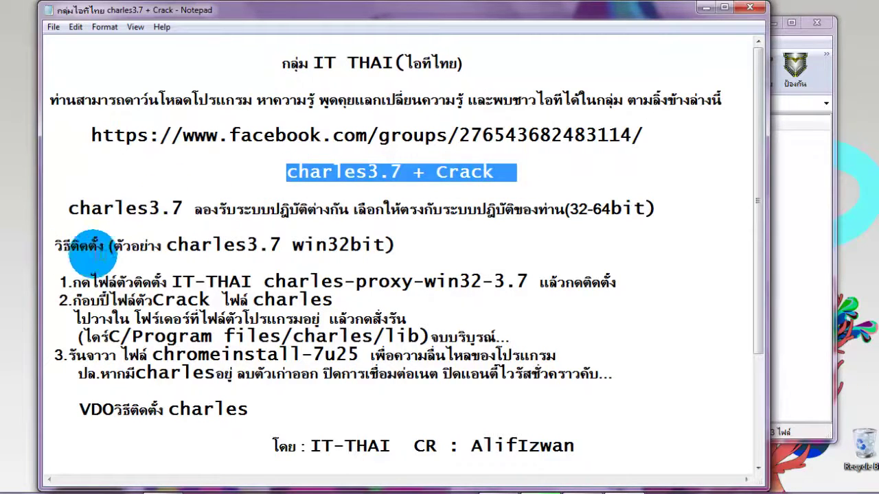
pyautogui.click(59, 246)
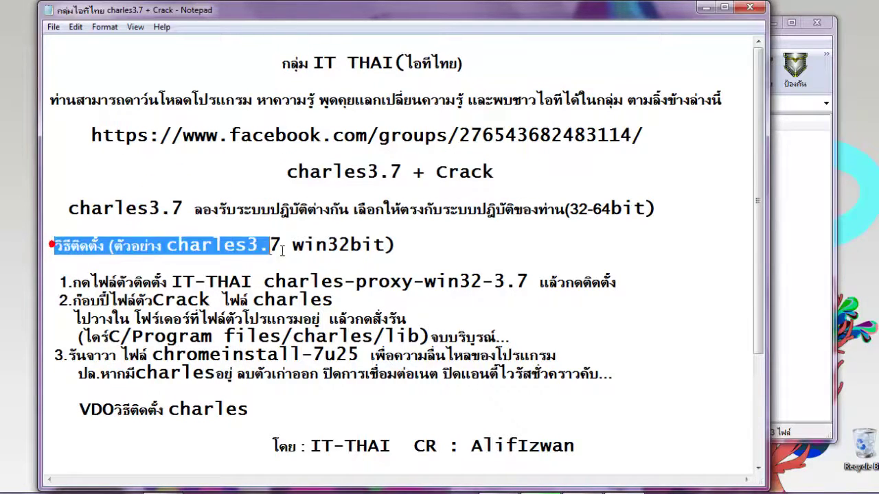
pyautogui.moveTo(281, 252); pyautogui.dragTo(402, 244)
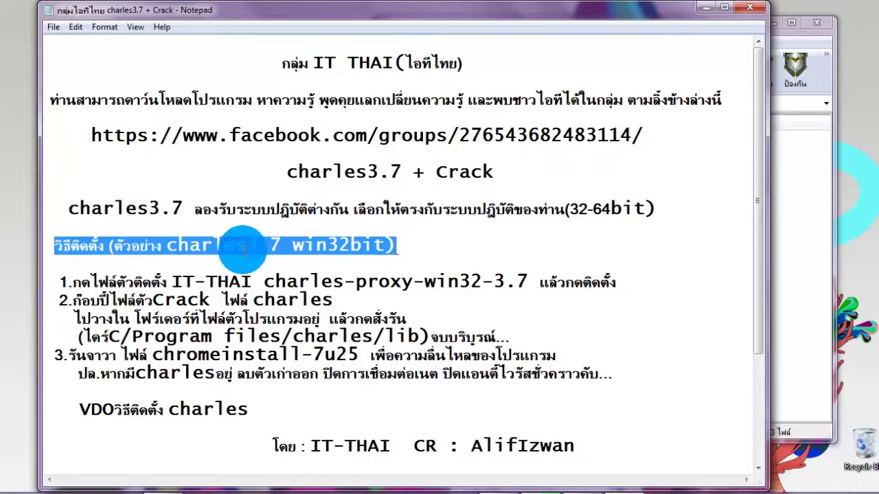
pyautogui.moveTo(60, 281); pyautogui.dragTo(530, 396)
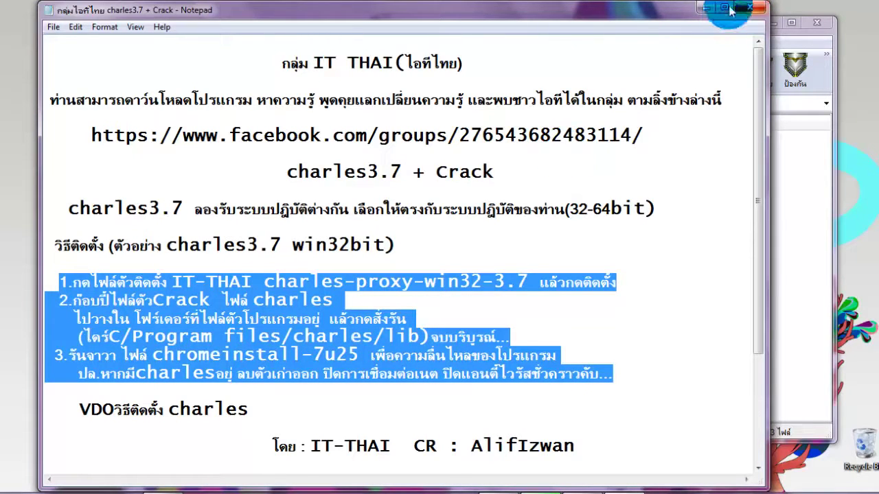
pyautogui.click(706, 13)
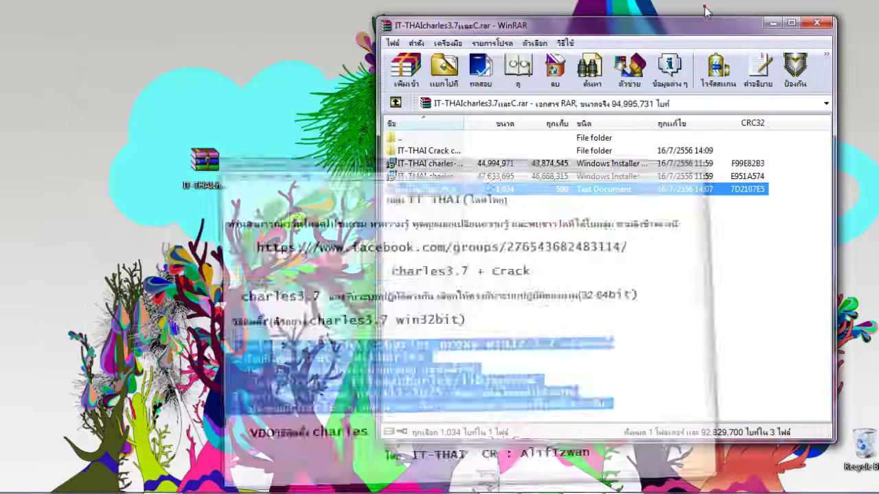
# Step: Install Charles 3.7 from the archive's win32 installer, keeping the licence acceptance and the default folder C:\Program Files\Charles\, and finish the wizard
pyautogui.click(498, 235)
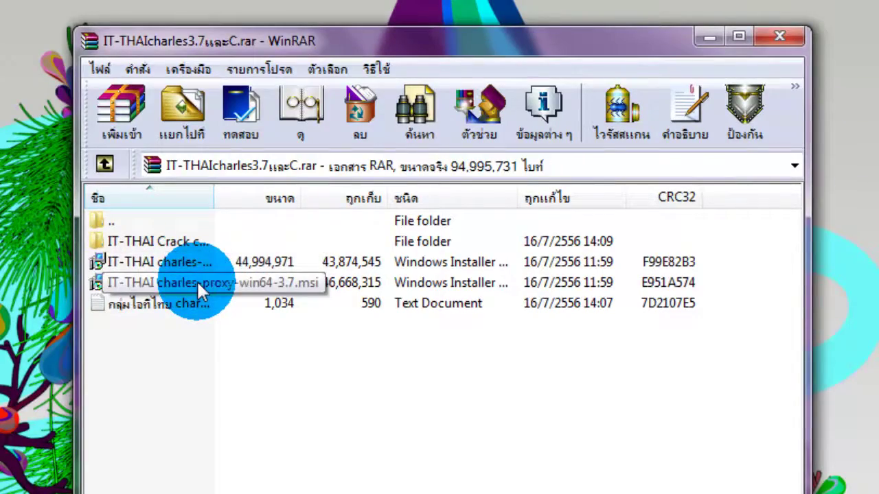
pyautogui.doubleClick(190, 261)
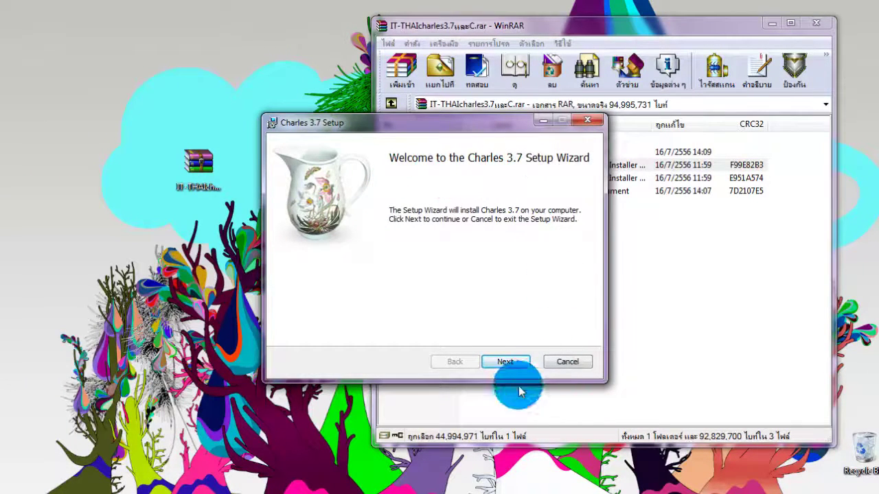
pyautogui.click(503, 362)
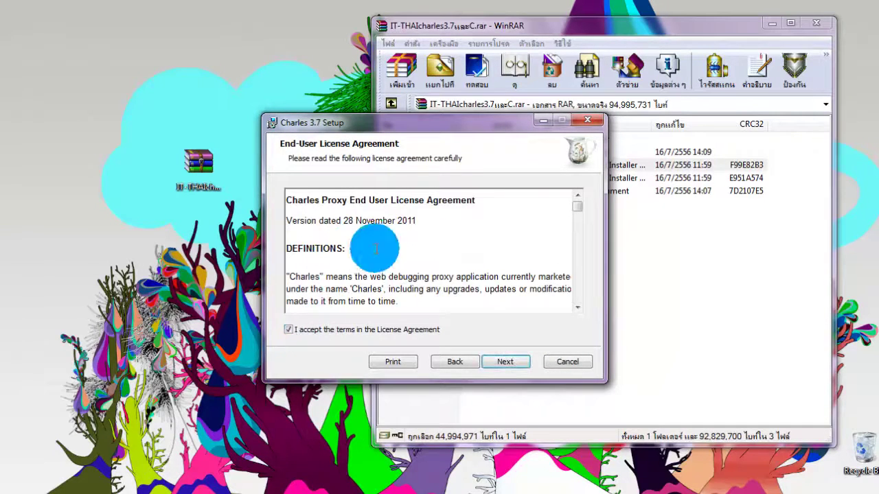
pyautogui.click(505, 362)
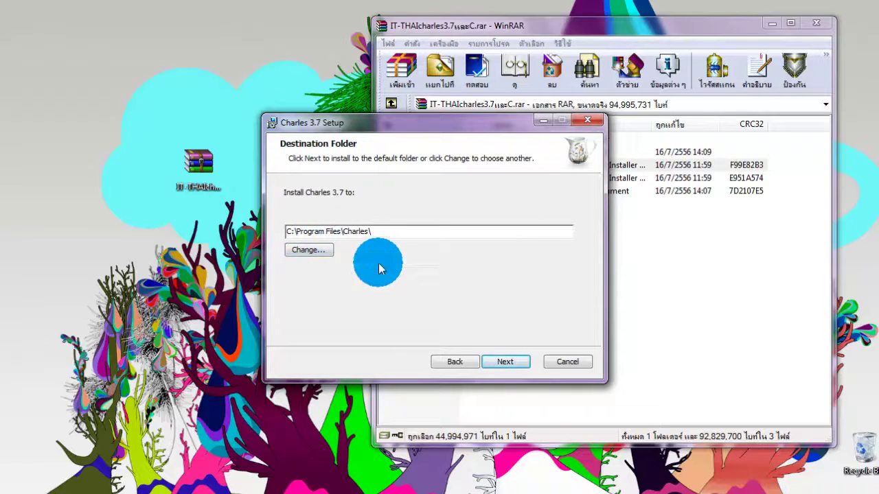
pyautogui.click(501, 363)
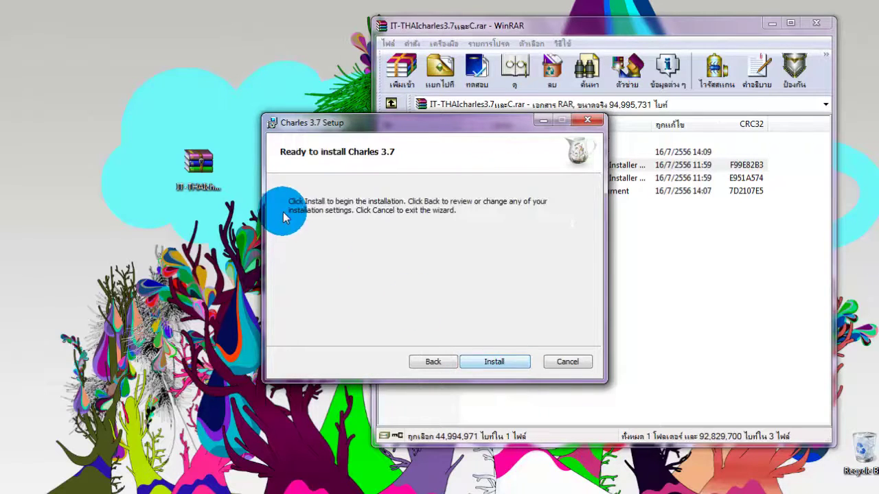
pyautogui.click(500, 362)
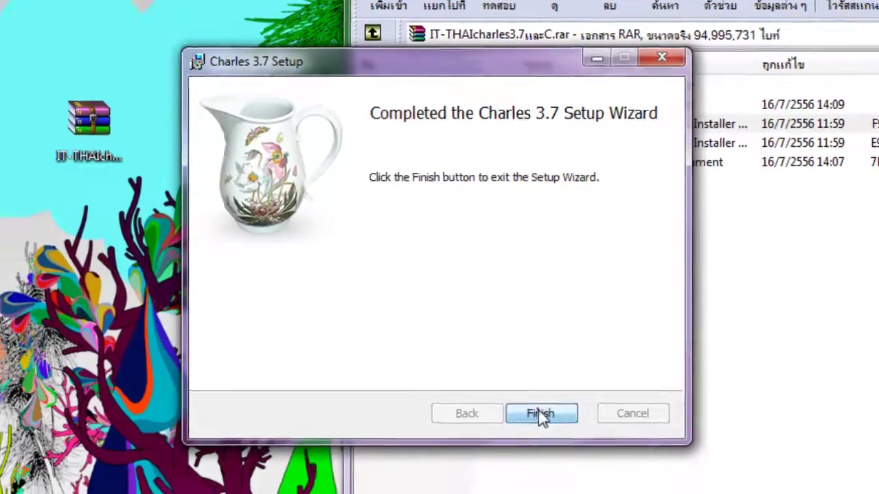
pyautogui.click(541, 414)
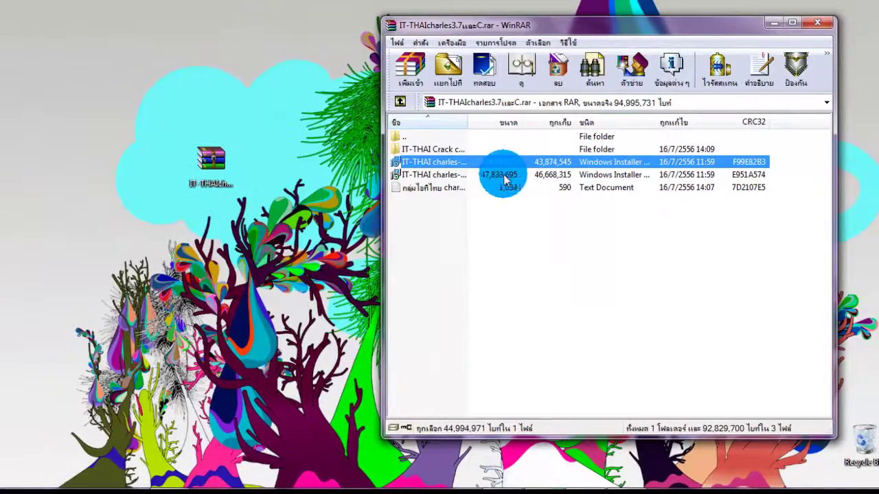
# Step: Place a Charles shortcut from the list of installed programs on the desktop
pyautogui.click(21, 476)
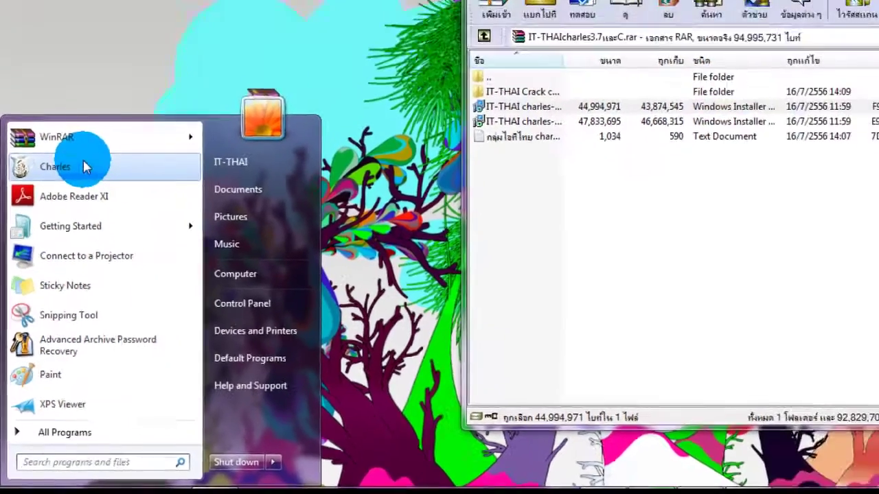
pyautogui.moveTo(82, 167); pyautogui.dragTo(278, 39)
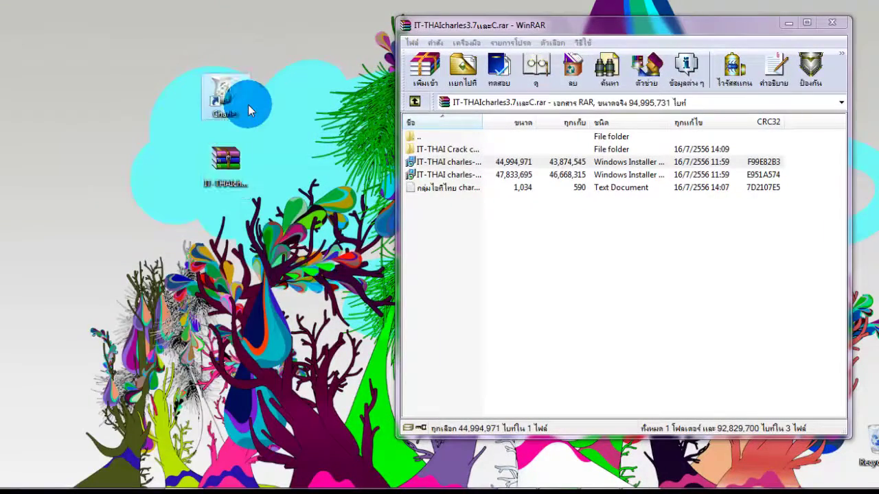
pyautogui.click(34, 176)
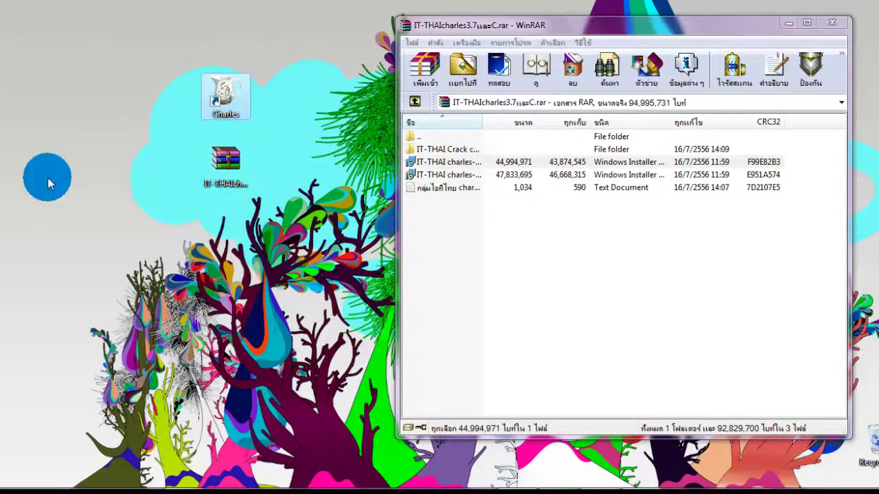
# Step: Launch Charles from its desktop shortcut, maximize it, inspect the Register Charles dialog, and close both the dialog and the program
pyautogui.click(226, 96)
pyautogui.doubleClick(239, 94)
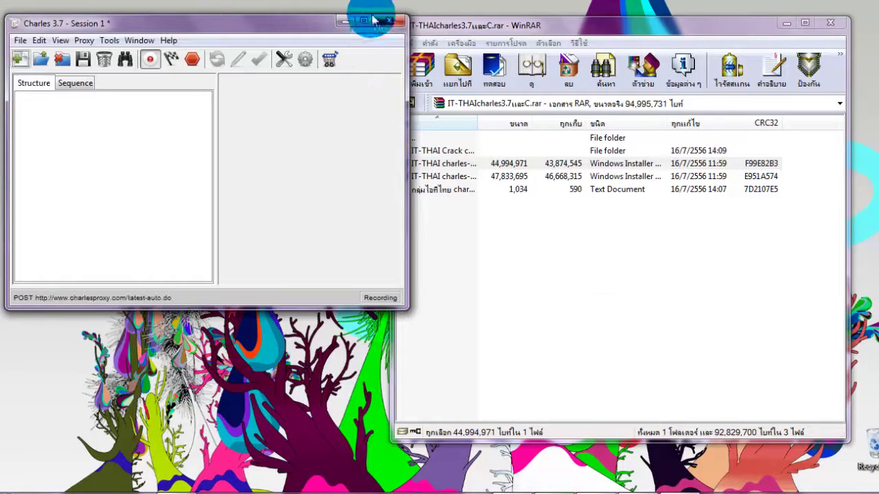
pyautogui.click(364, 22)
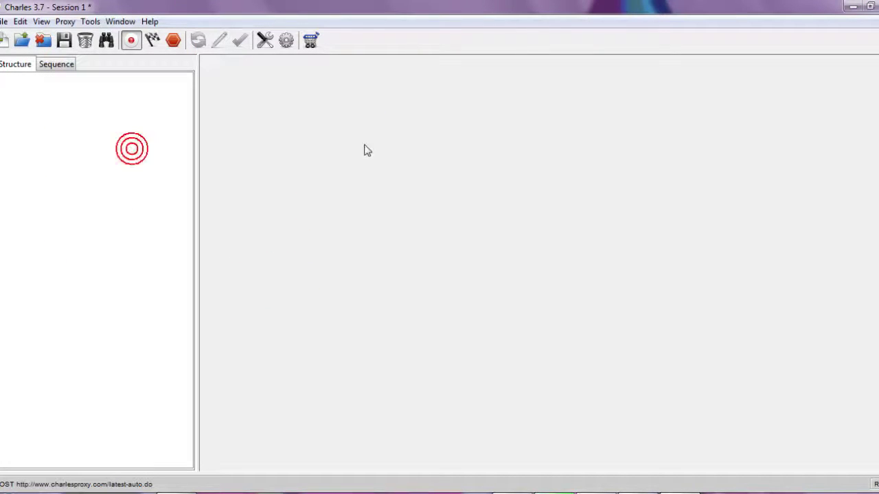
pyautogui.click(150, 22)
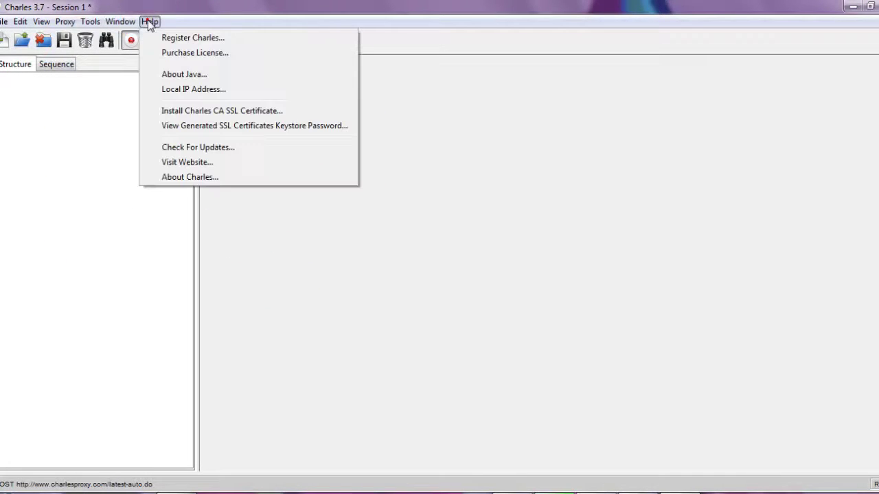
pyautogui.click(192, 37)
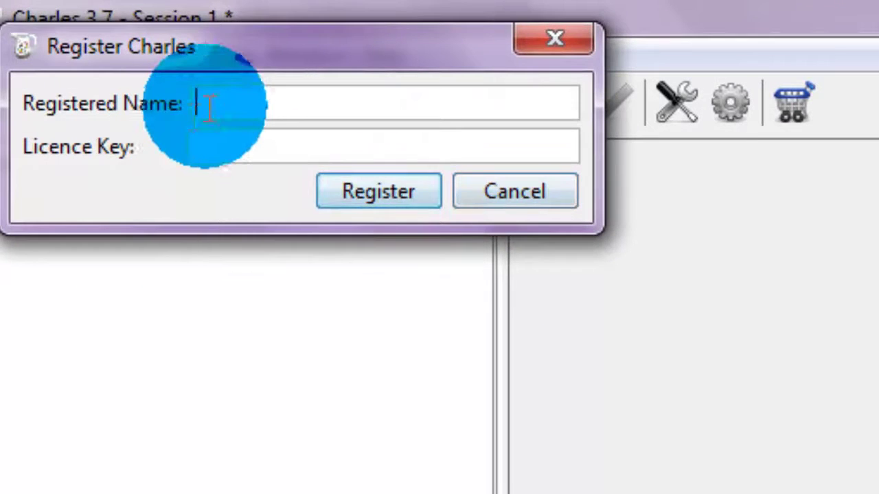
pyautogui.click(404, 81)
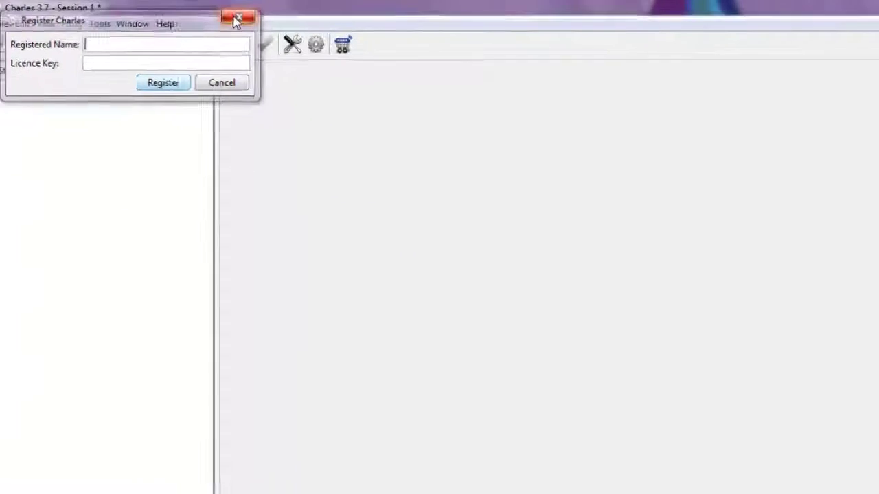
pyautogui.click(236, 20)
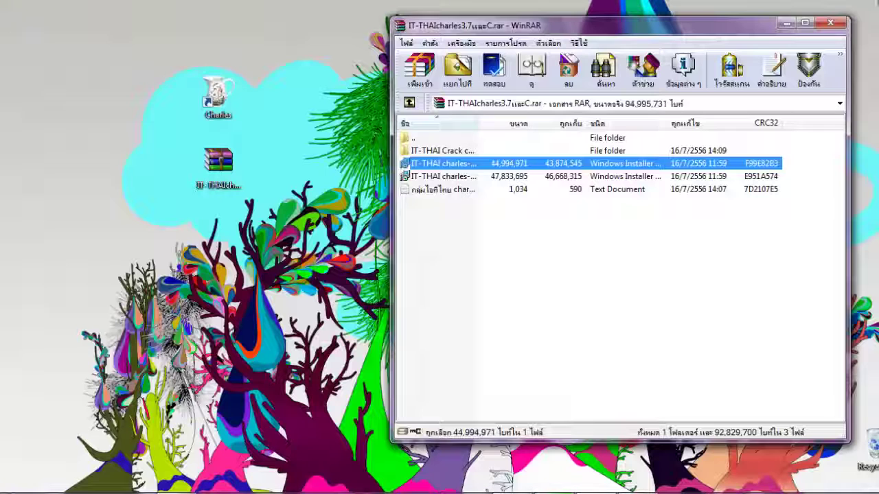
# Step: Move the archive window aside and open the folder C:\Program Files\Charles\lib
pyautogui.click(439, 168)
pyautogui.moveTo(440, 176); pyautogui.dragTo(483, 340)
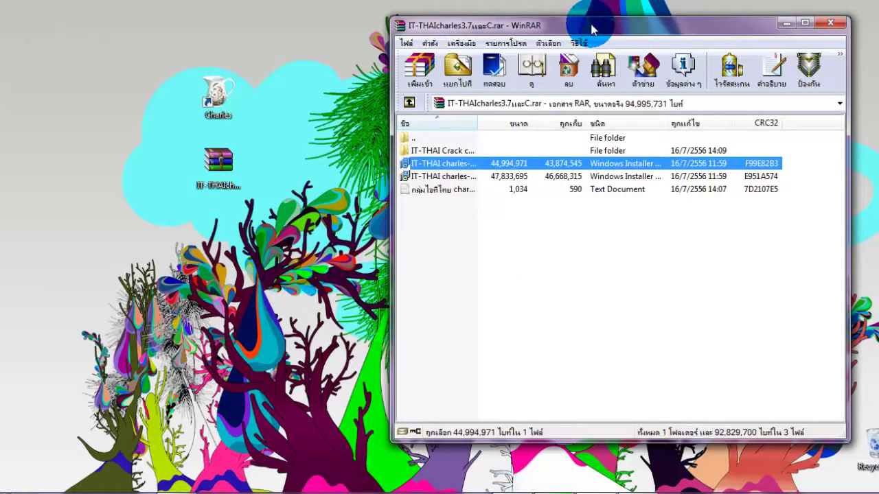
pyautogui.moveTo(592, 29); pyautogui.dragTo(658, 29)
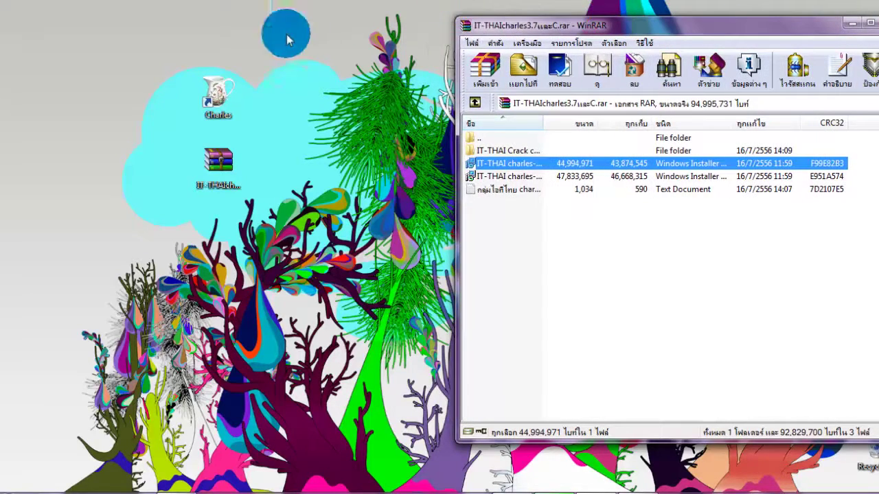
pyautogui.moveTo(334, 7)
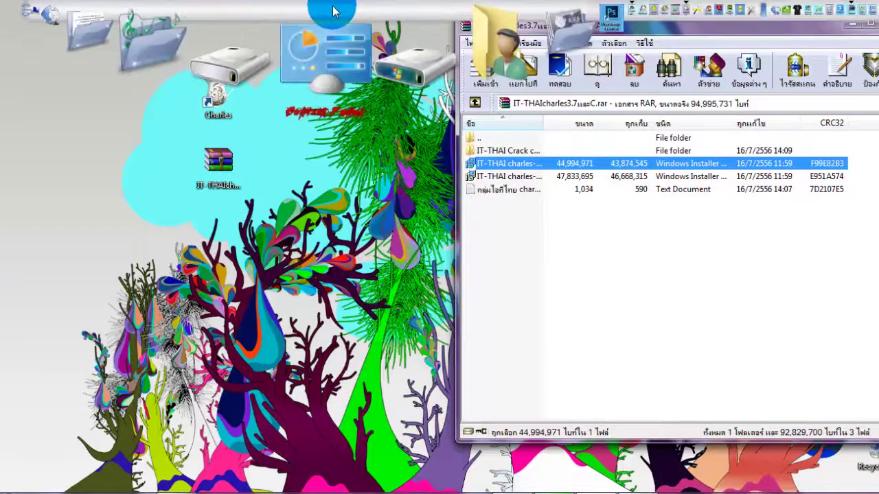
pyautogui.click(336, 70)
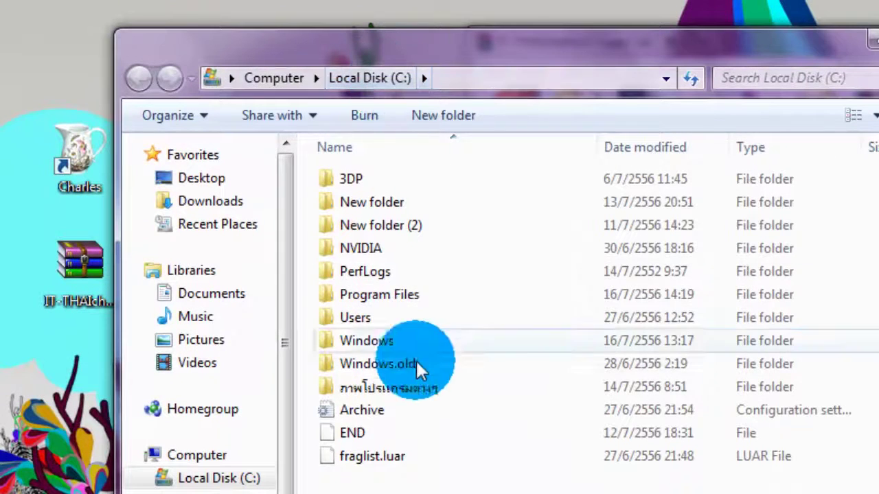
pyautogui.doubleClick(373, 300)
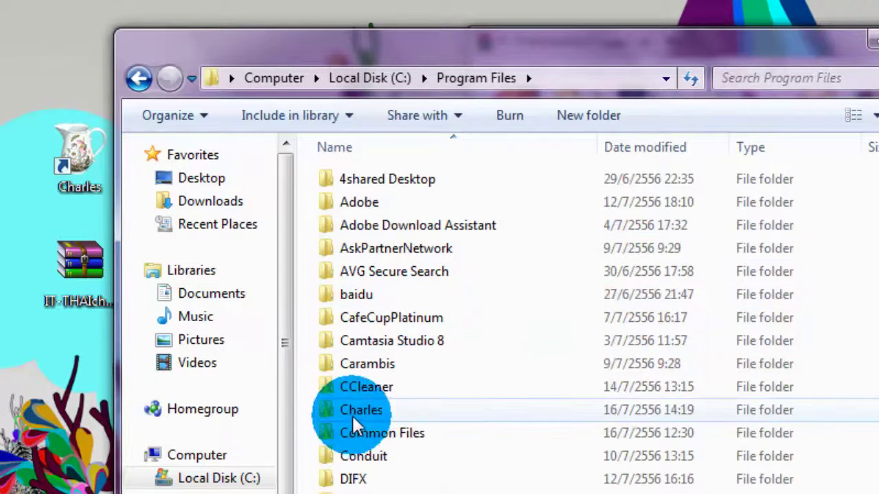
pyautogui.doubleClick(362, 412)
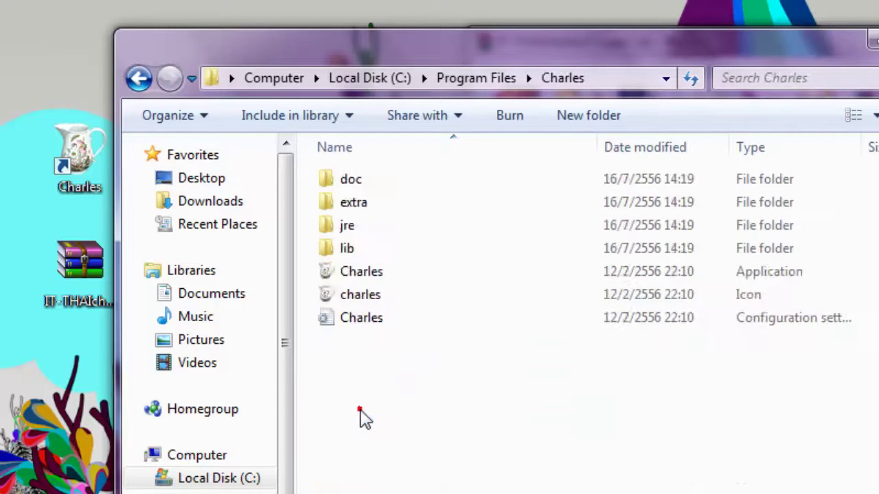
pyautogui.doubleClick(342, 249)
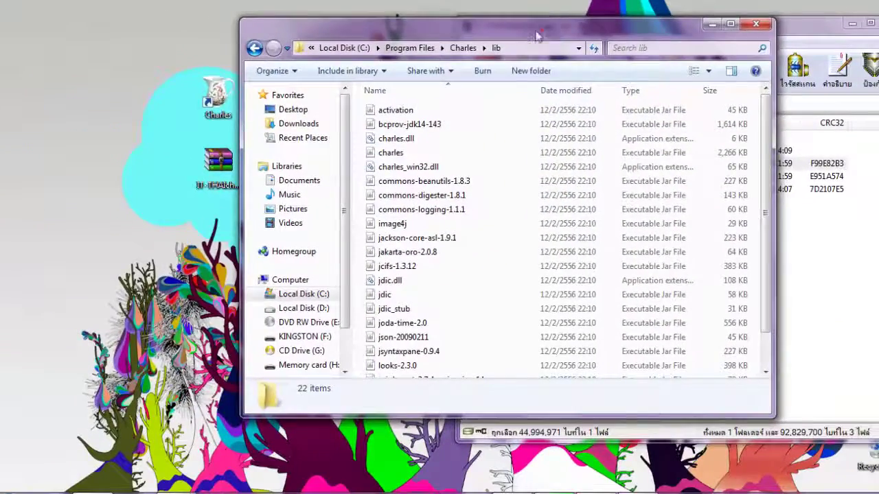
# Step: Arrange the lib folder window beside the archive window and open the archive's IT-THAI Crack charles3.7 folder
pyautogui.moveTo(539, 36); pyautogui.dragTo(380, 37)
pyautogui.click(515, 49)
pyautogui.click(694, 27)
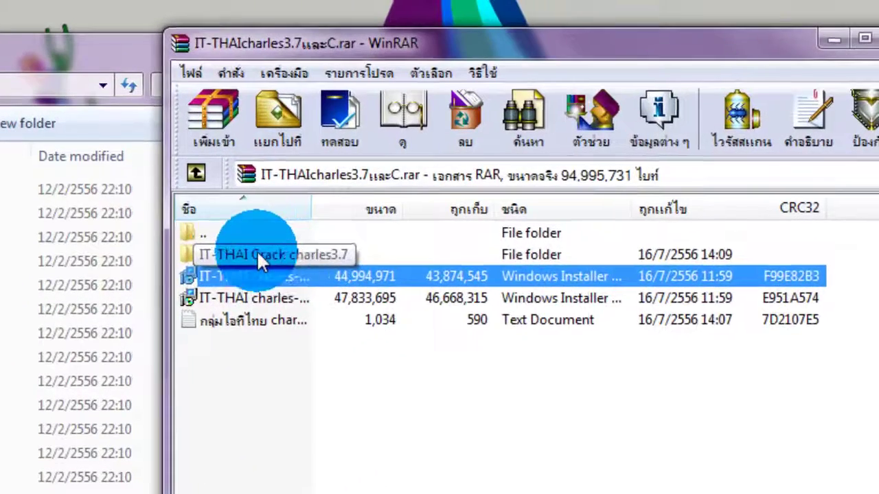
pyautogui.doubleClick(257, 251)
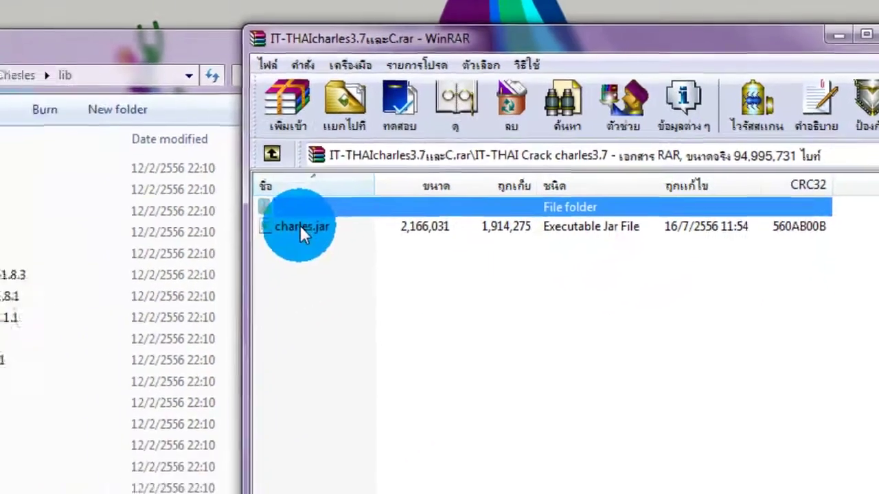
# Step: Put charles.jar from the archive into the Charles lib folder, replacing the existing file and continuing with administrator permission
pyautogui.moveTo(299, 227); pyautogui.dragTo(192, 340)
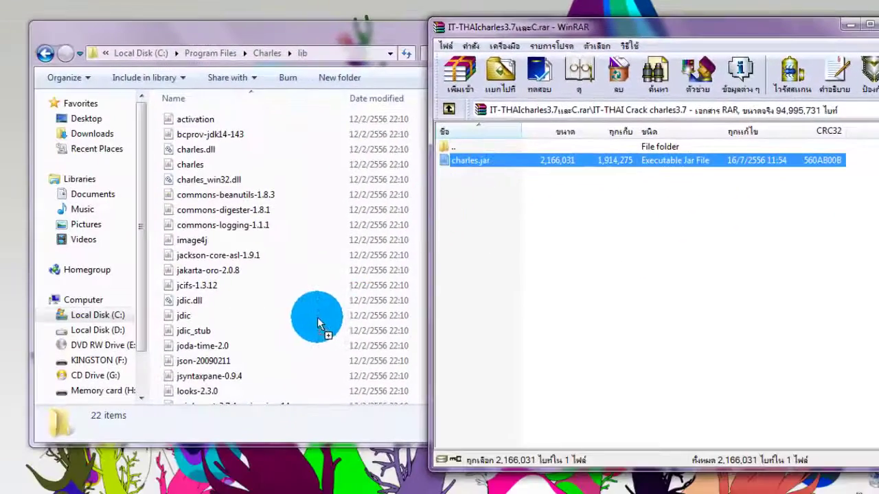
pyautogui.moveTo(317, 319); pyautogui.dragTo(286, 415)
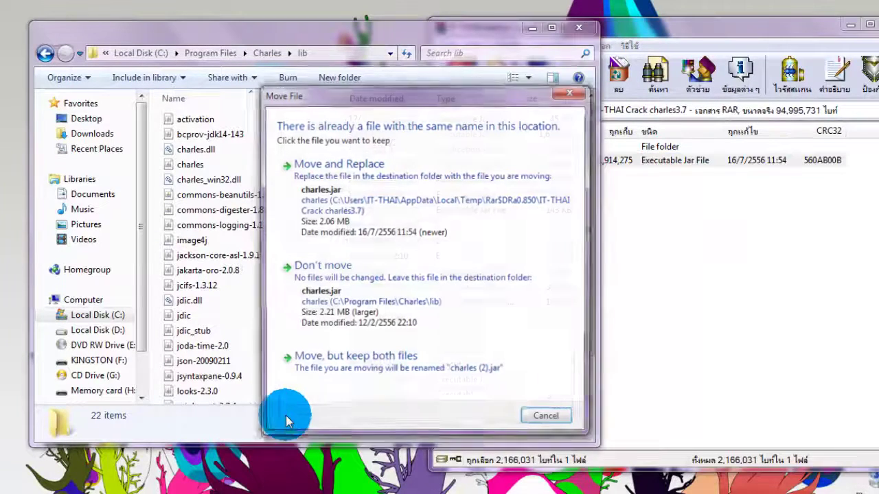
pyautogui.click(365, 184)
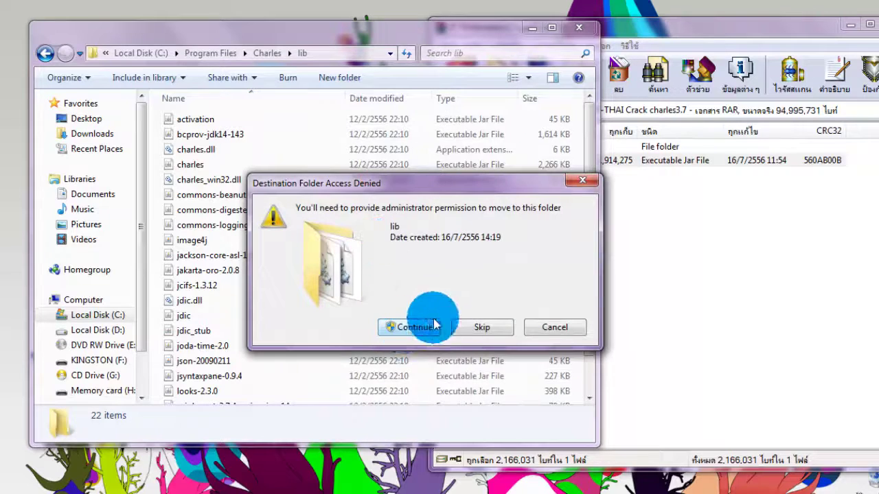
pyautogui.click(423, 330)
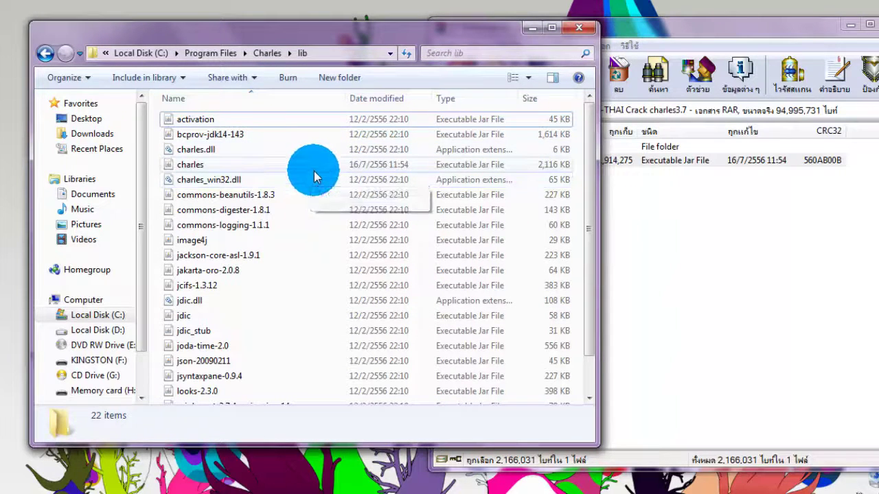
# Step: Check the replaced charles.jar in the Charles lib folder, refresh the file list, and close the folder window
pyautogui.click(184, 167)
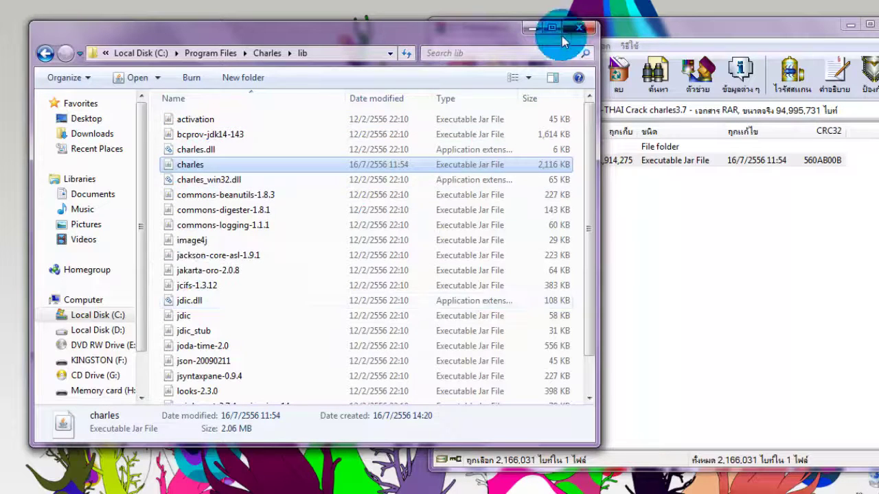
pyautogui.rightClick(317, 193)
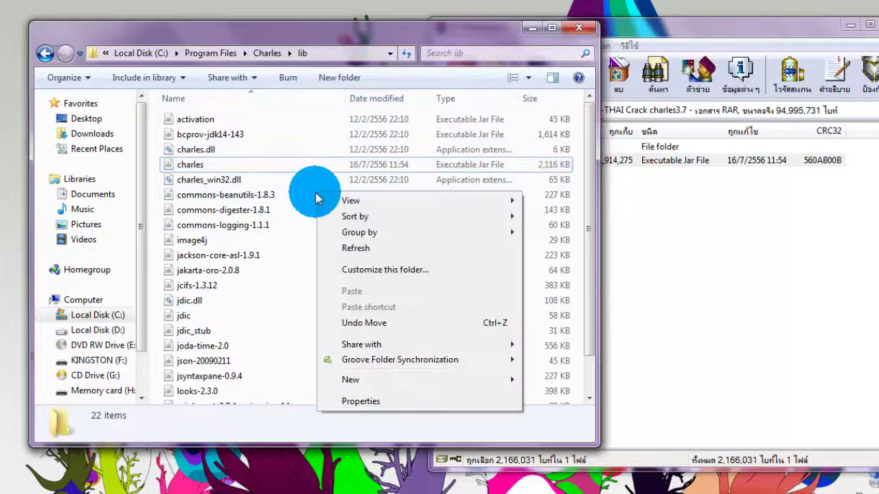
pyautogui.click(351, 248)
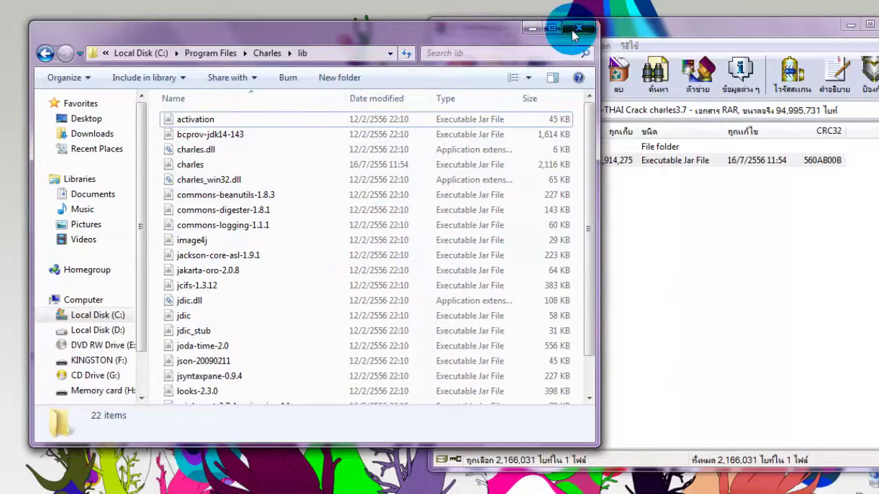
pyautogui.click(576, 29)
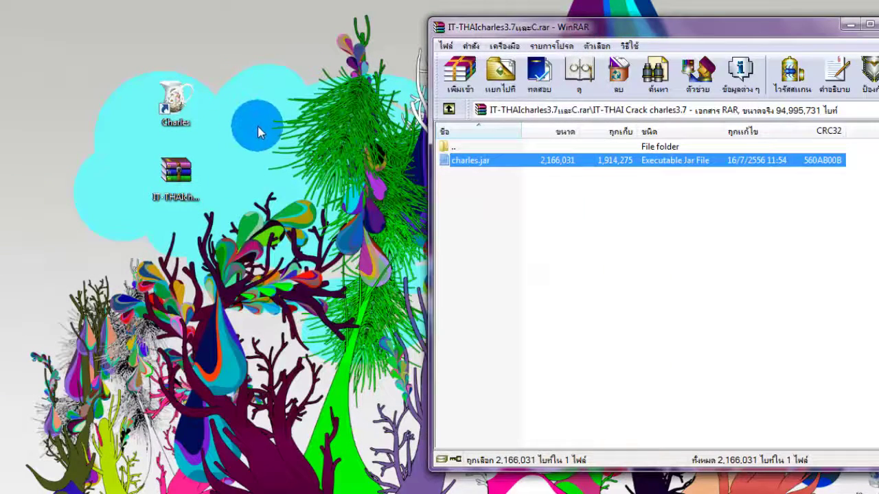
# Step: Refresh the desktop and launch Charles from its desktop shortcut
pyautogui.click(256, 132)
pyautogui.rightClick(244, 129)
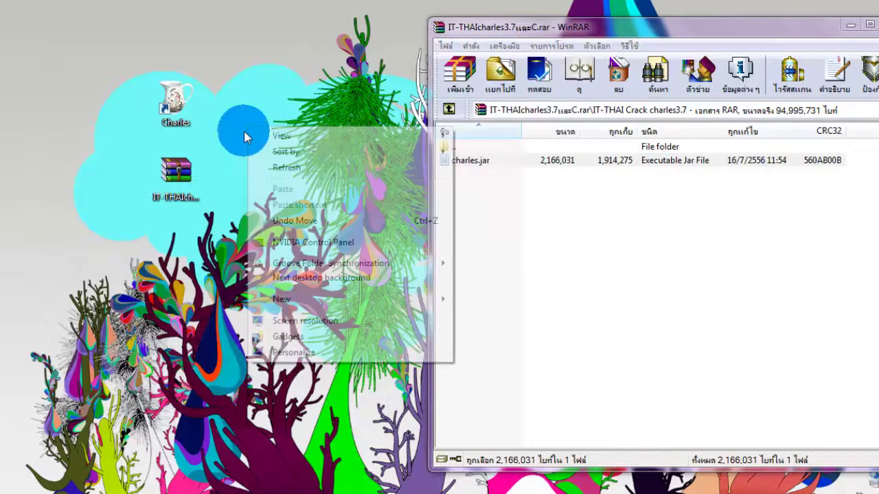
pyautogui.click(280, 168)
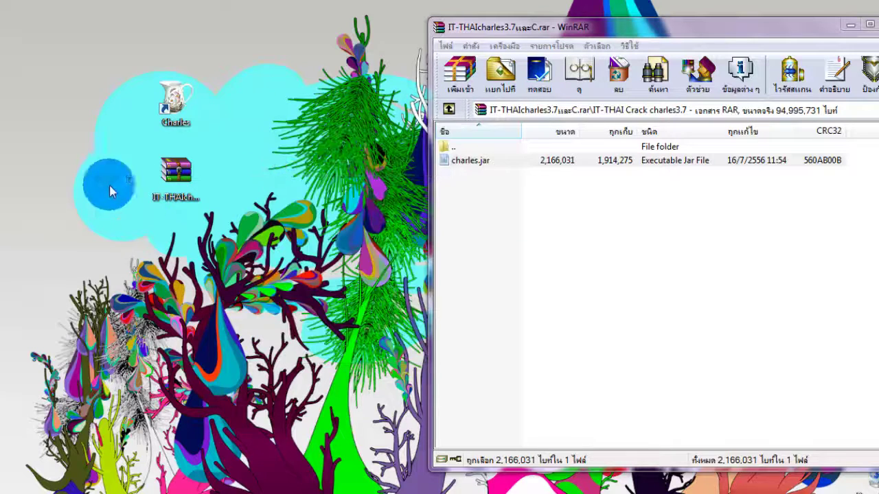
pyautogui.click(175, 104)
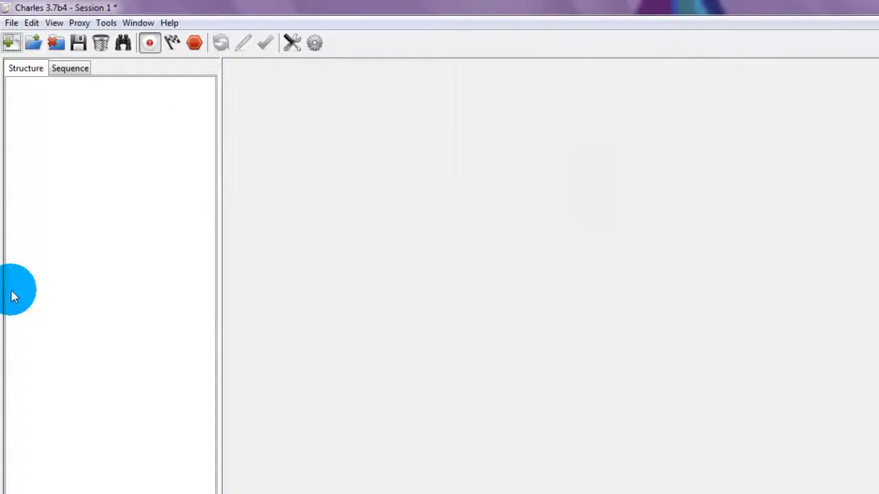
# Step: Check the registration status in the Register Charles dialog and the About Charles window, closing each one after viewing
pyautogui.click(169, 23)
pyautogui.click(208, 41)
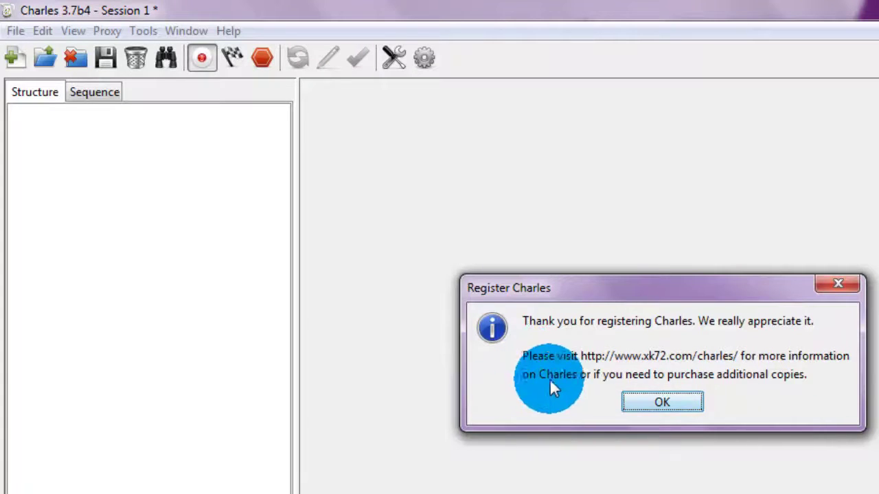
pyautogui.click(667, 401)
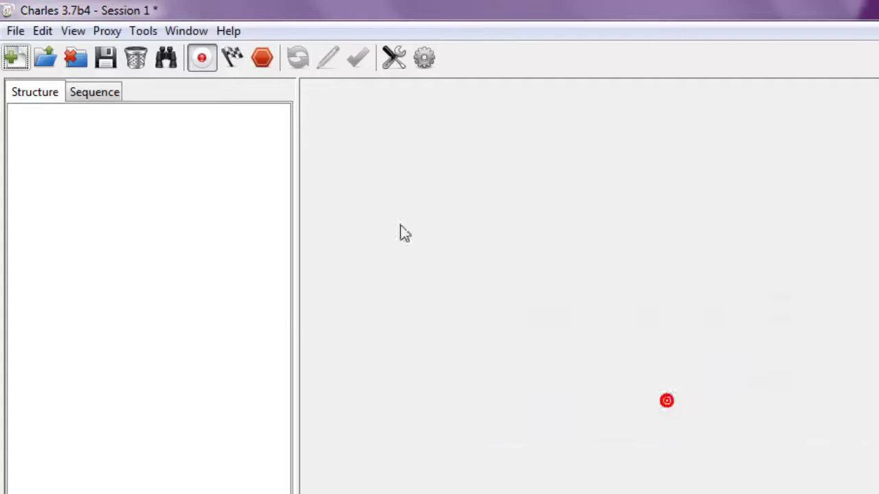
pyautogui.click(225, 29)
pyautogui.click(297, 255)
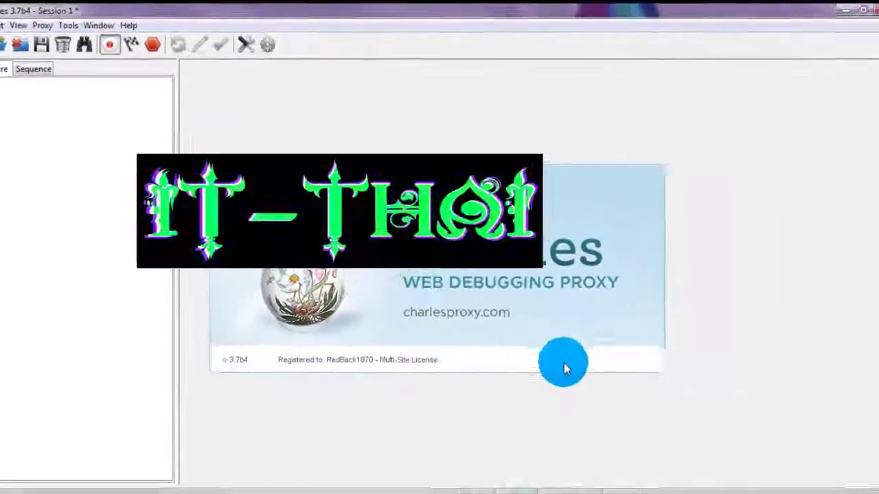
pyautogui.click(599, 314)
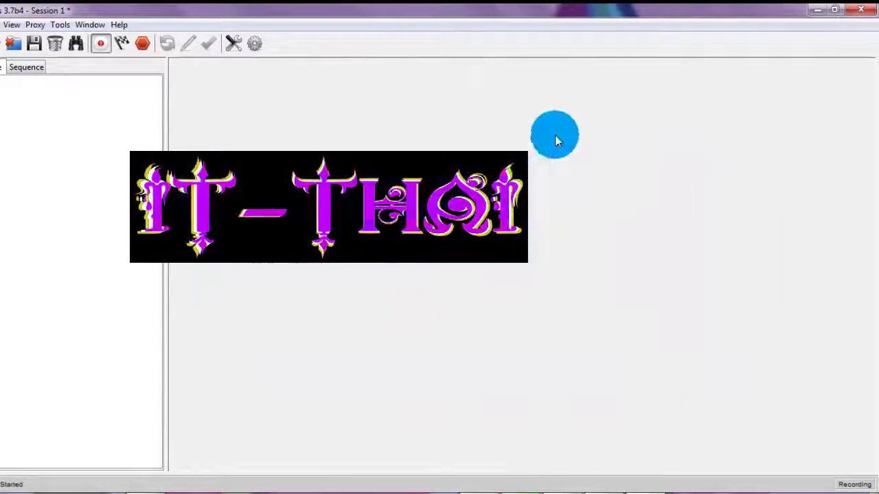
# Step: Minimize Charles and the archive window to show the empty desktop
pyautogui.click(816, 10)
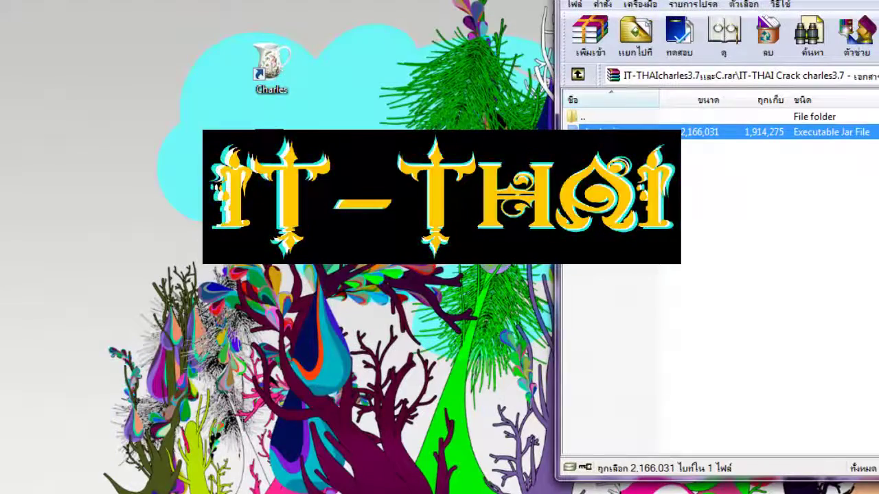
pyautogui.press('super+d')
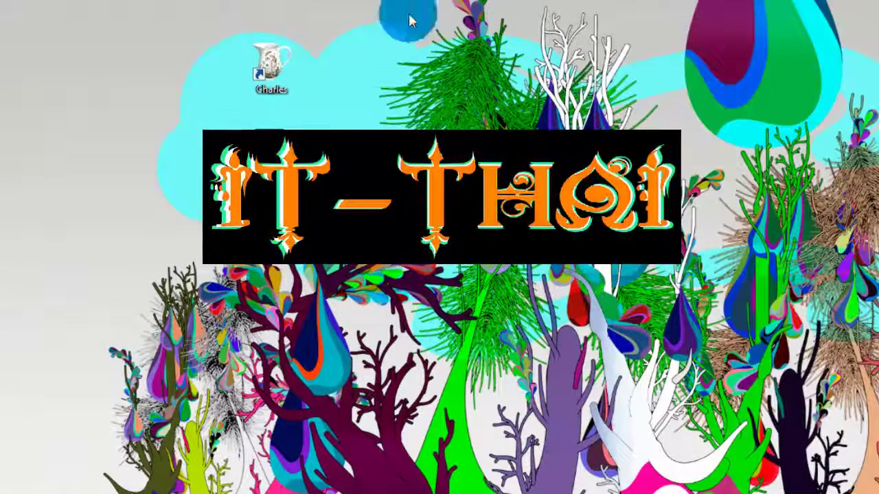